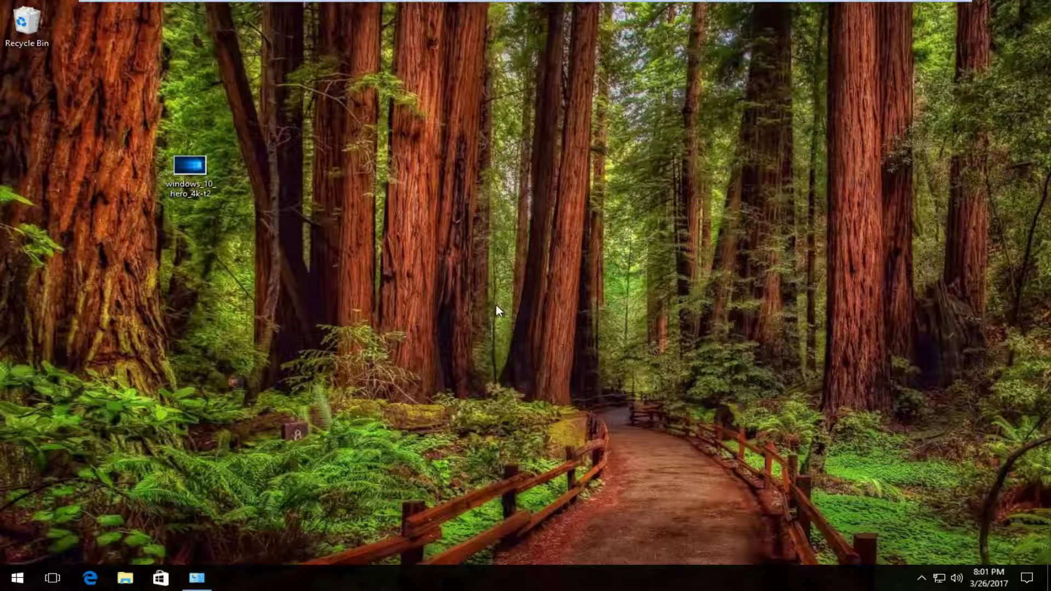
Set windows_10.jpg as the wallpaper and drag photo 688902 from the Recycle Bin to the desktop.
right_click(195, 165)
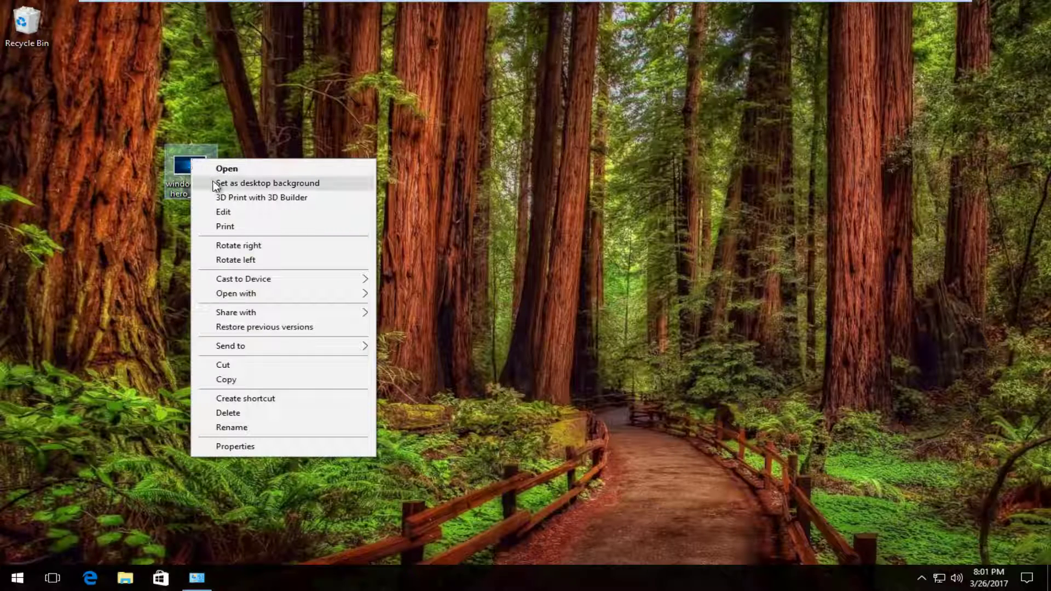
left_click(279, 185)
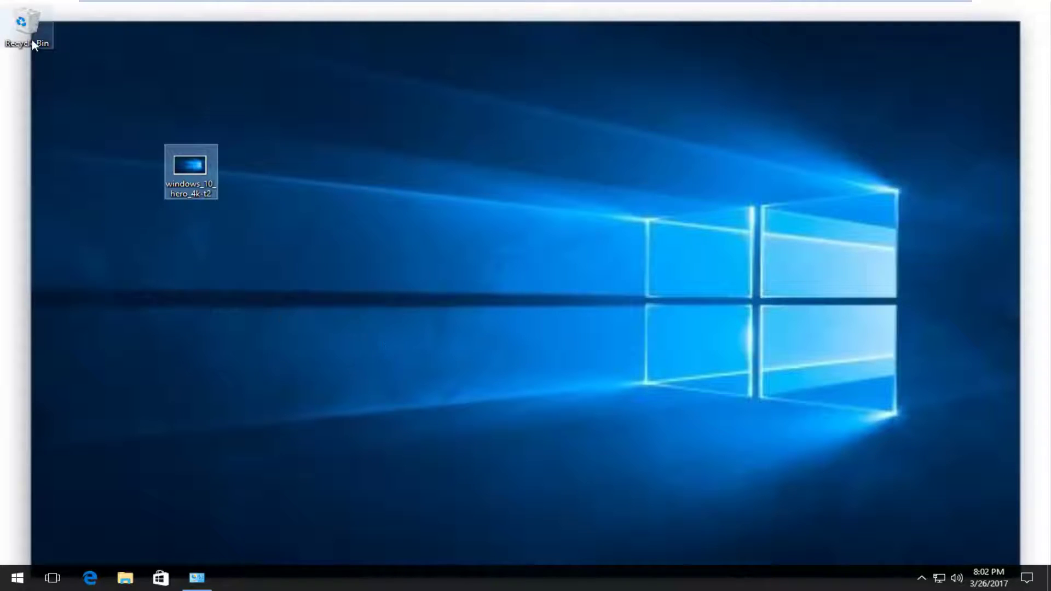
double_click(28, 24)
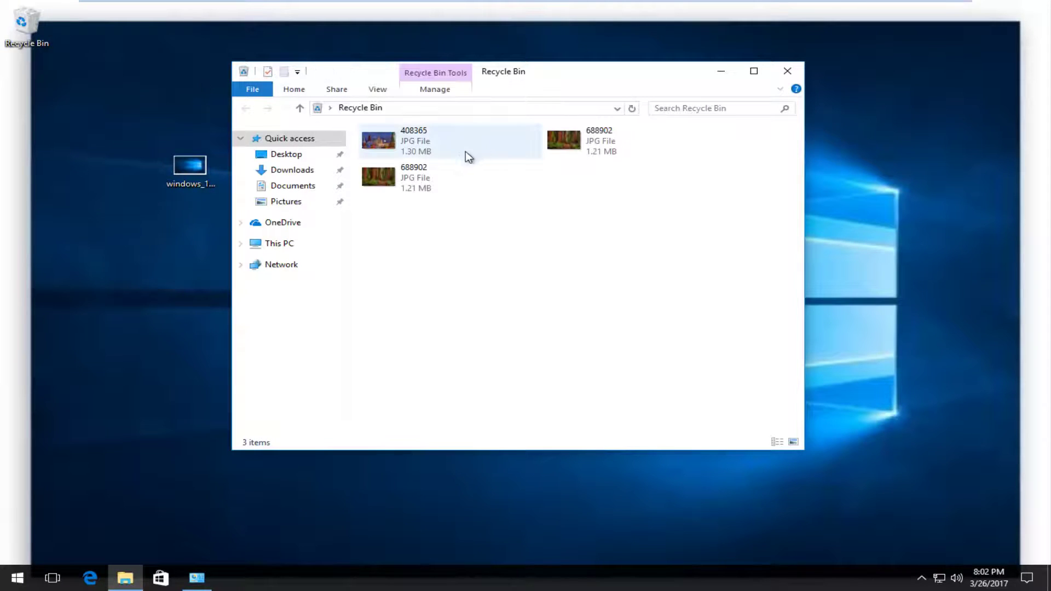
mouse_move(577, 144)
left_mouse_down()
mouse_move(80, 316)
mouse_move(353, 165)
left_mouse_up()
left_click(788, 72)
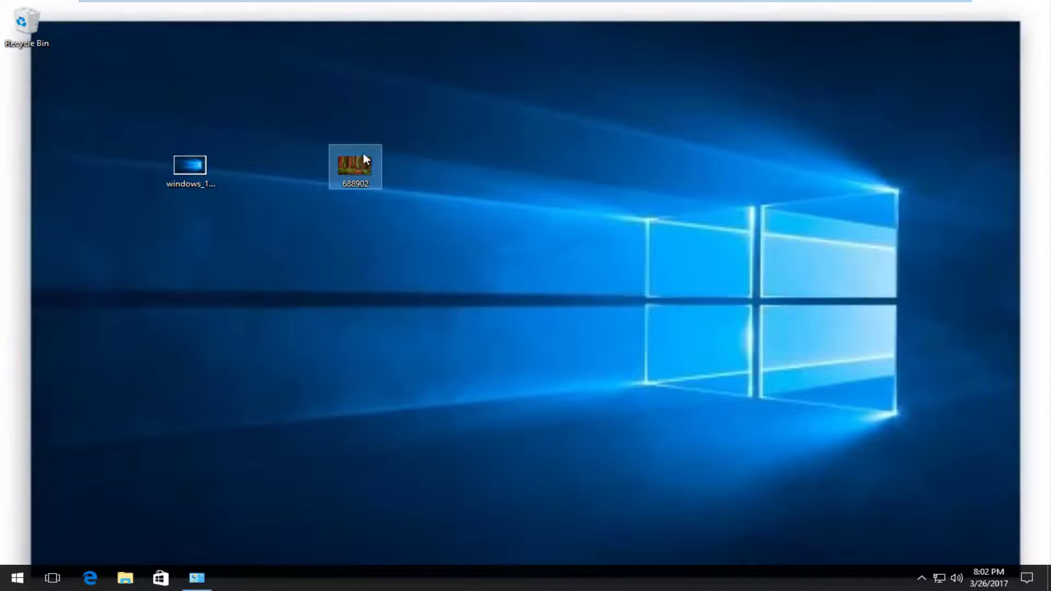
Set forest photo 688902 as the desktop background and arrange the image icons below windows_10.
right_click(364, 152)
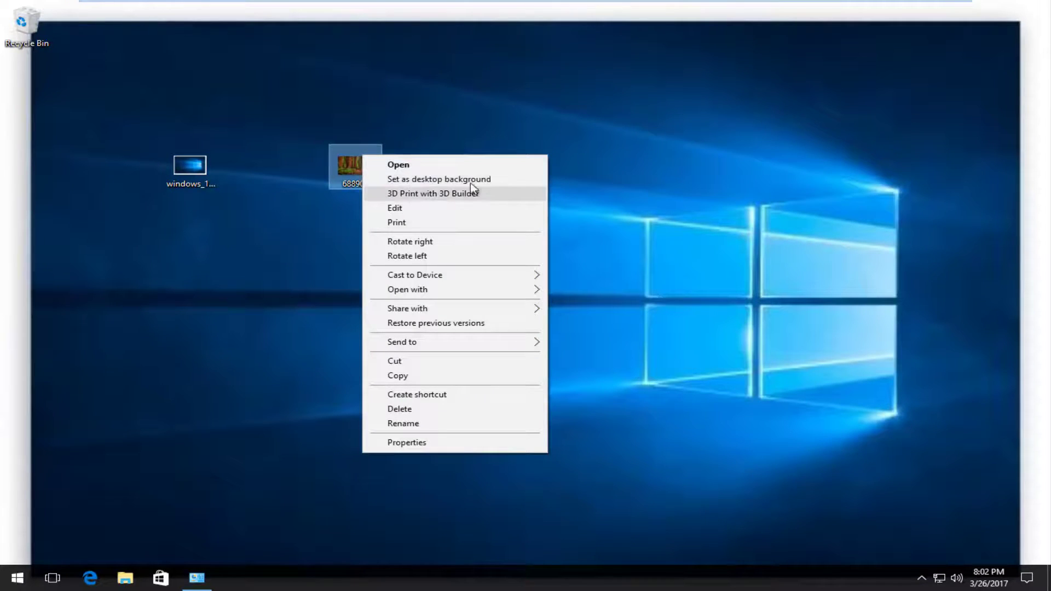
left_click(441, 179)
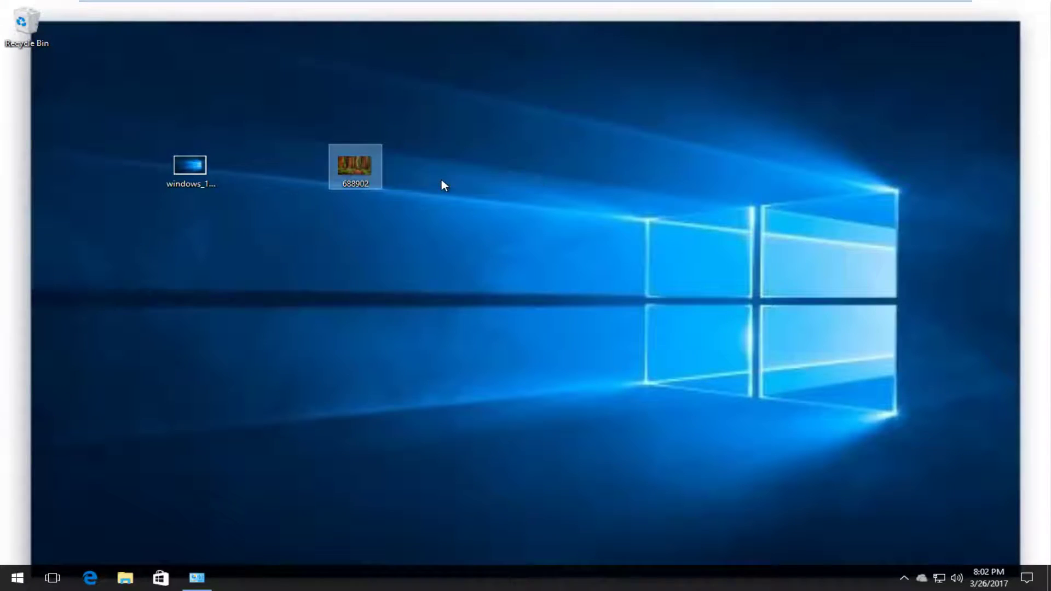
left_click_drag(477, 229, 123, 145)
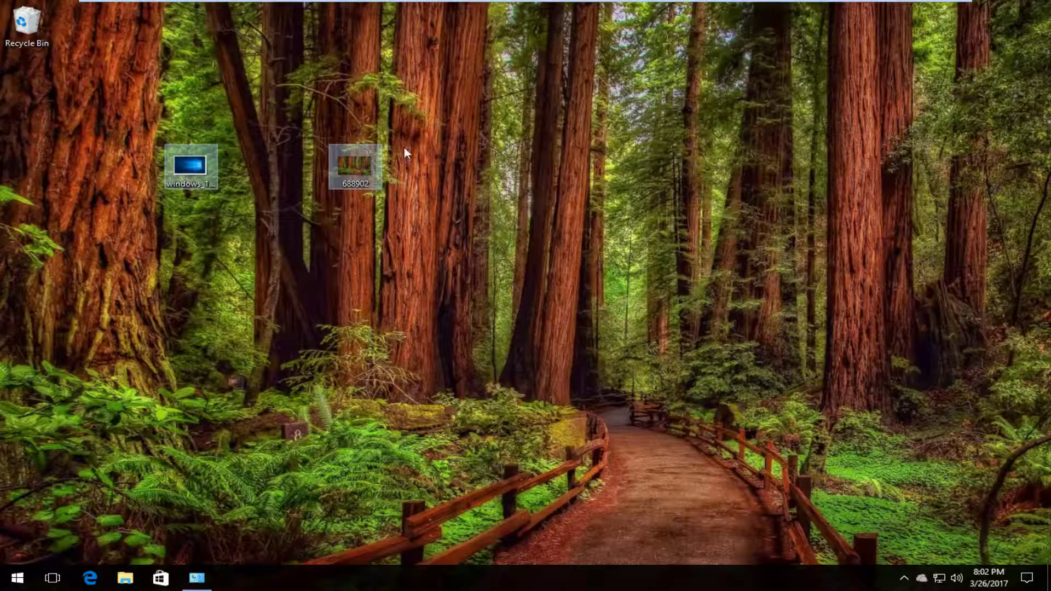
left_click_drag(356, 169, 191, 234)
left_click(305, 341)
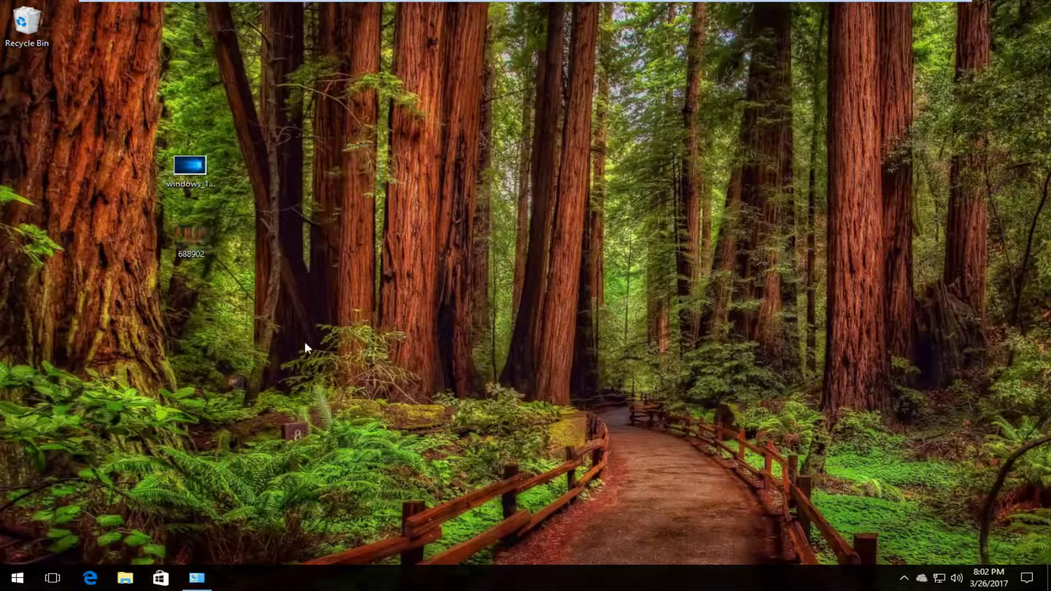
left_click_drag(276, 345, 150, 113)
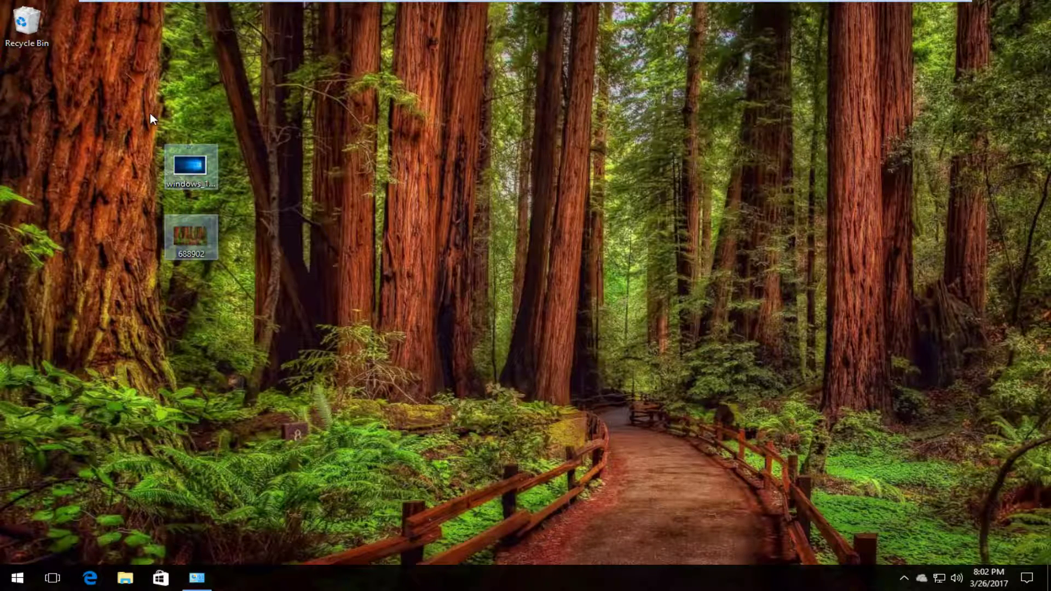